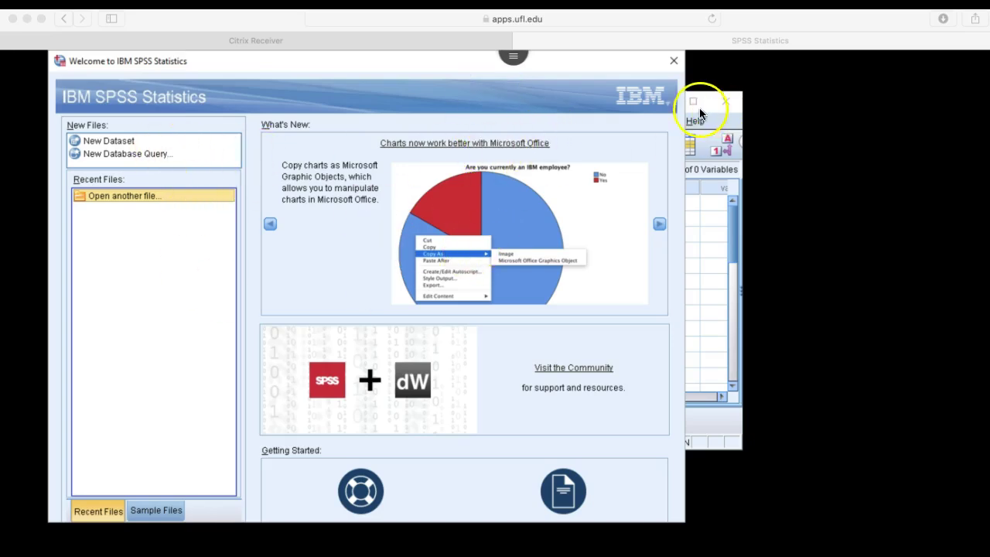
# - Dismiss the welcome window and widen the empty data editor window on both sides
pyautogui.click(670, 62)
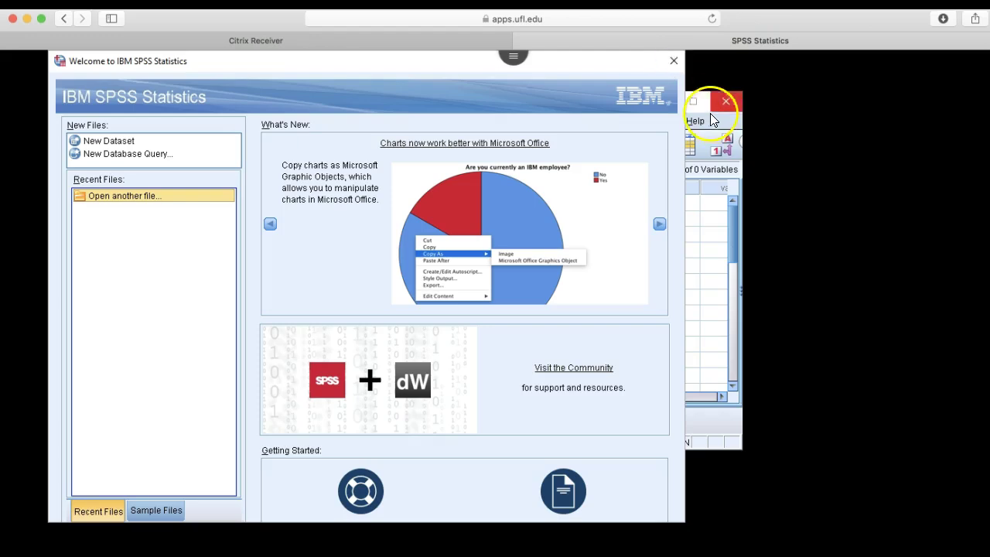
pyautogui.click(661, 205)
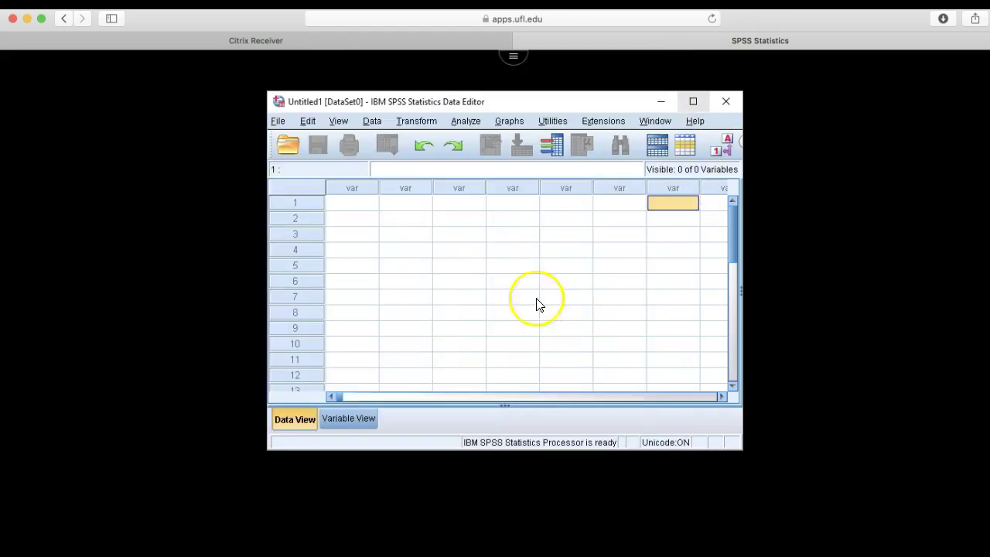
pyautogui.moveTo(261, 106); pyautogui.dragTo(81, 126)
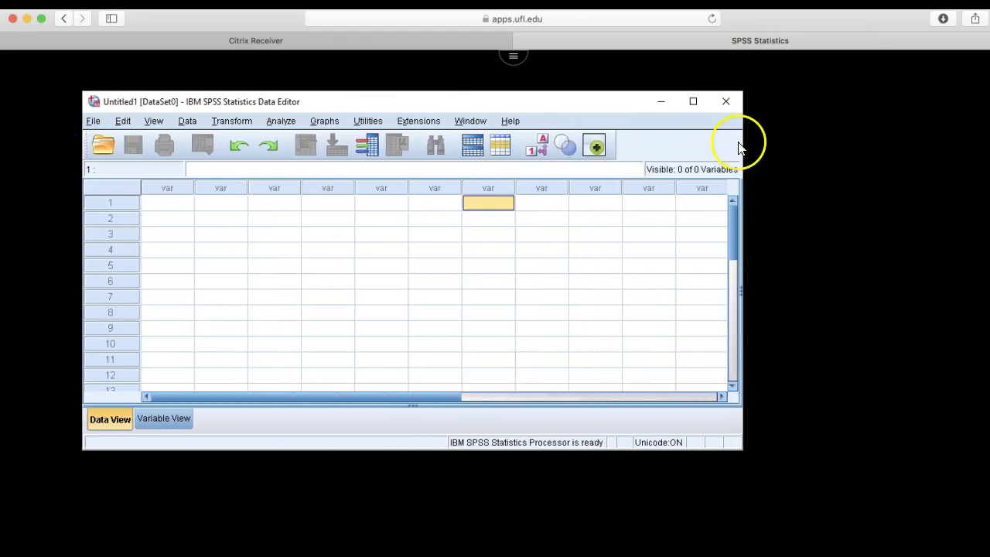
pyautogui.moveTo(743, 147); pyautogui.dragTo(913, 156)
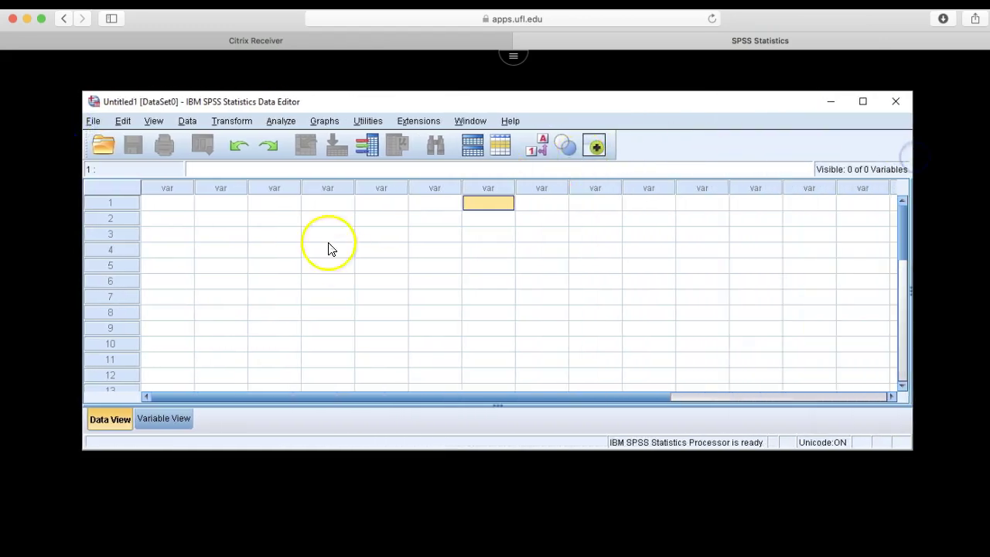
# - Start opening a data file and browse to the Data folder under CommonFiles (R:), Courses, 2019-Spring-CCJ3701_4276
pyautogui.click(104, 145)
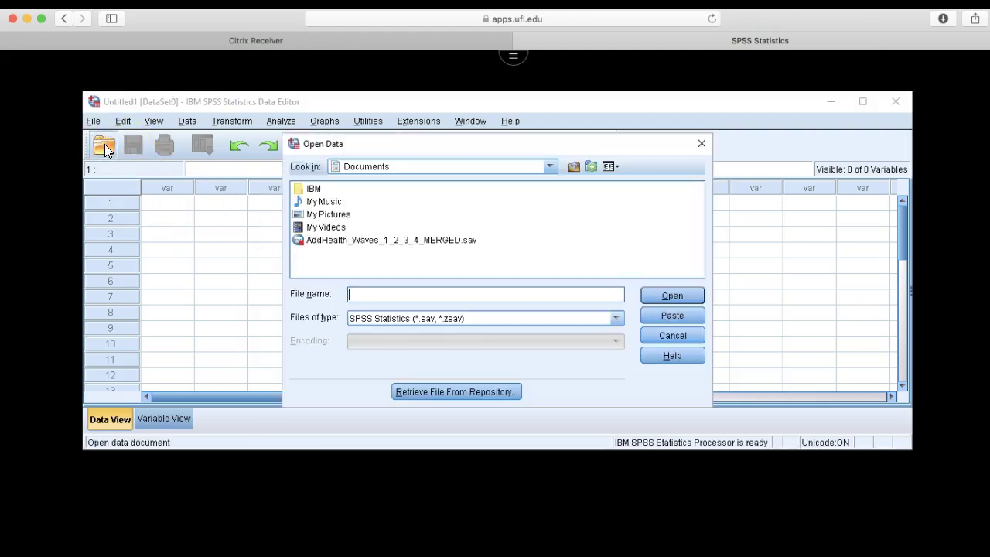
pyautogui.click(419, 166)
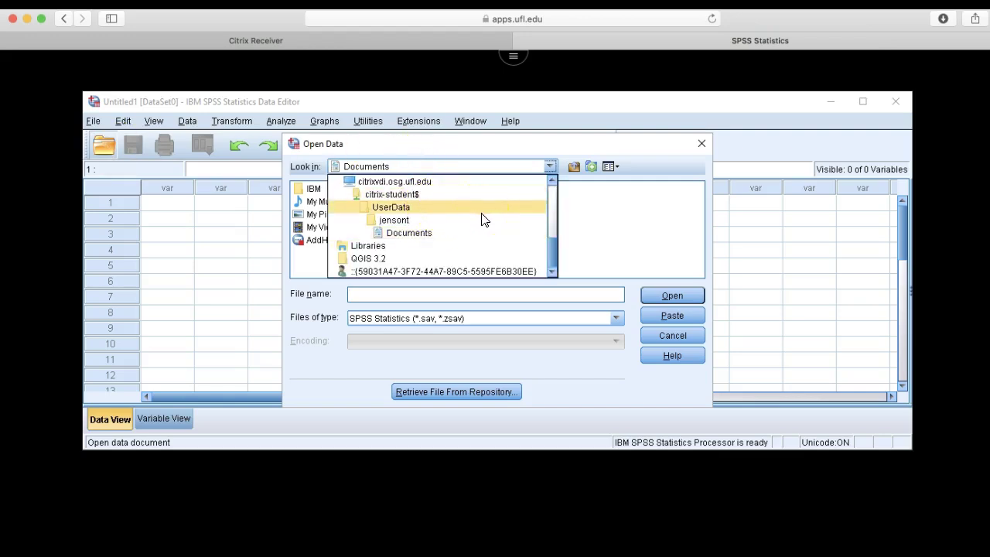
pyautogui.scroll(2, 481, 220)
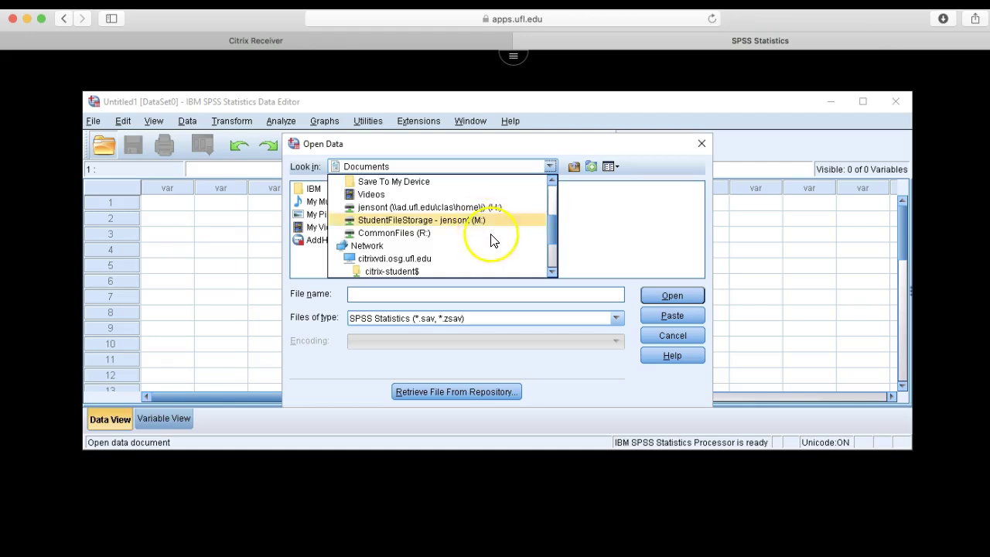
pyautogui.click(402, 236)
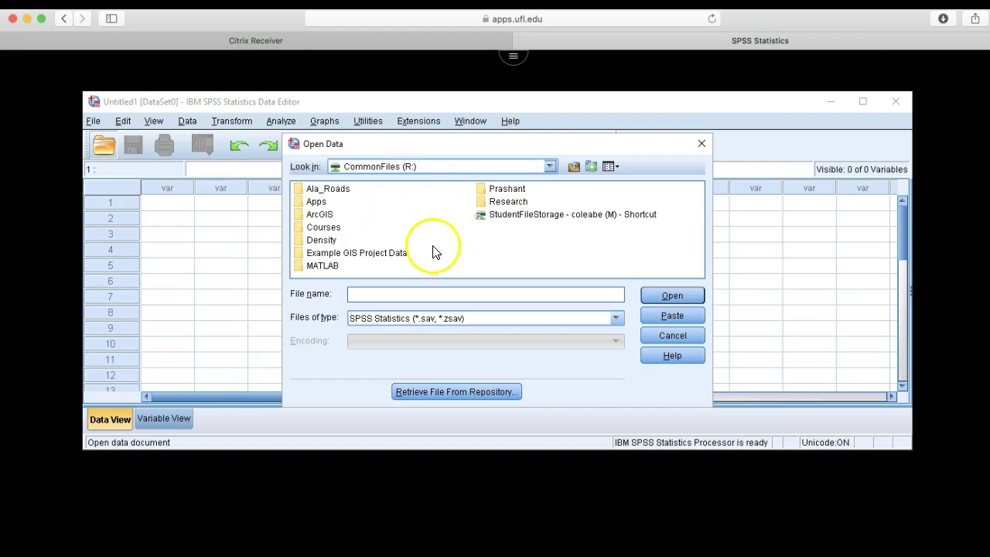
pyautogui.click(331, 229)
pyautogui.click(310, 227)
pyautogui.doubleClick(298, 228)
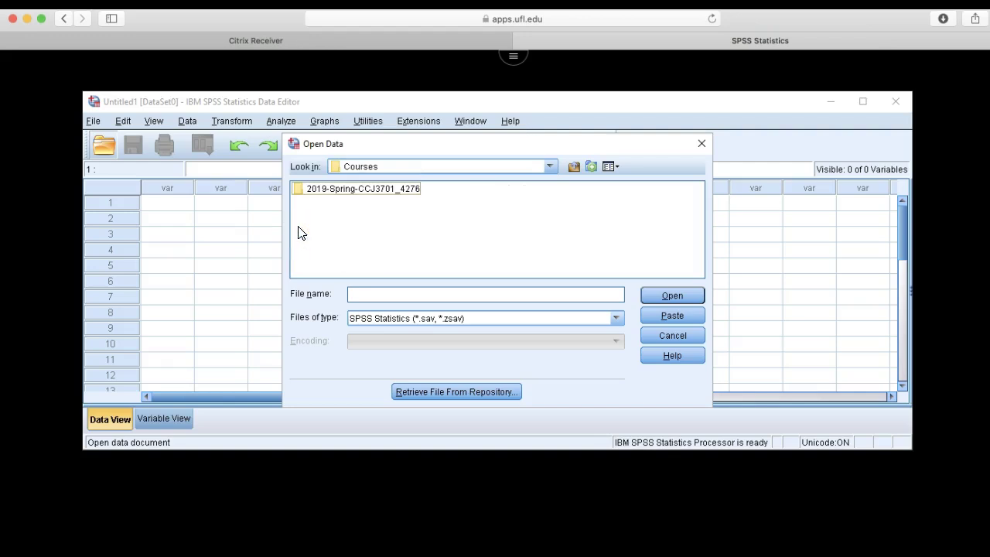
pyautogui.click(342, 189)
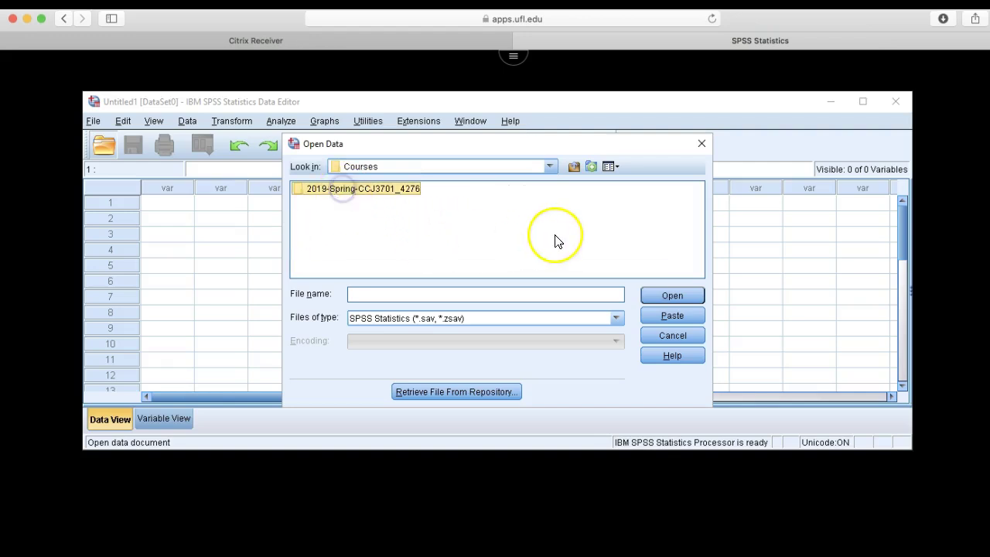
pyautogui.click(389, 193)
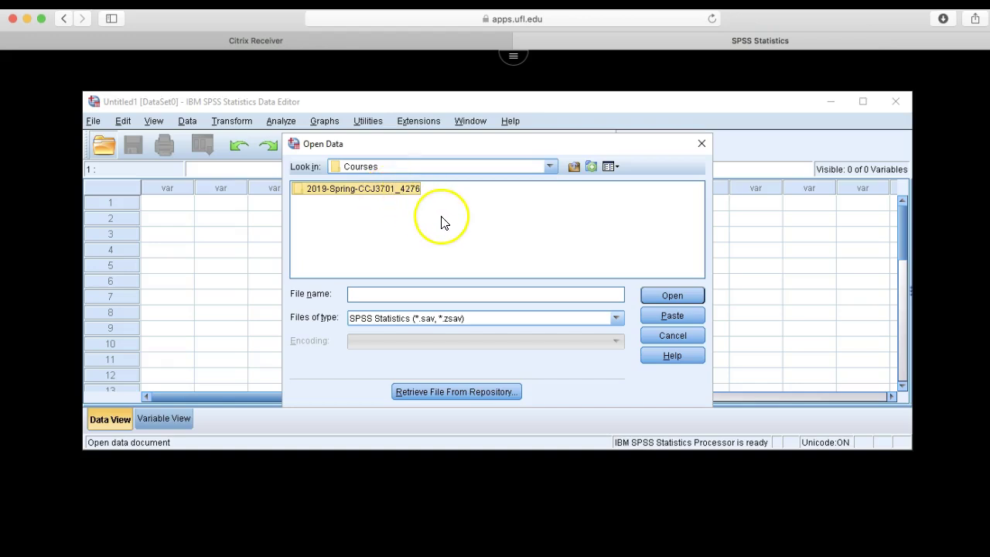
pyautogui.doubleClick(297, 189)
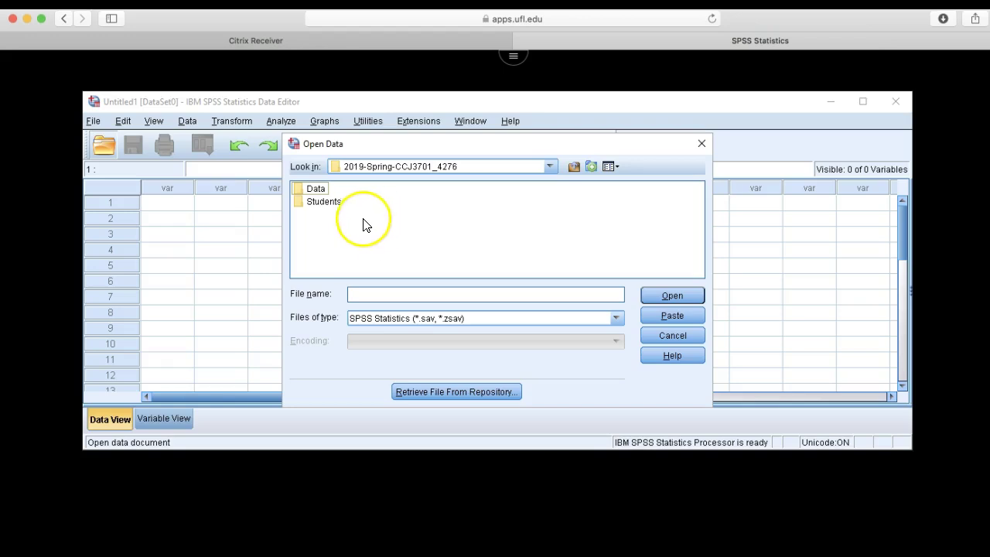
pyautogui.doubleClick(299, 190)
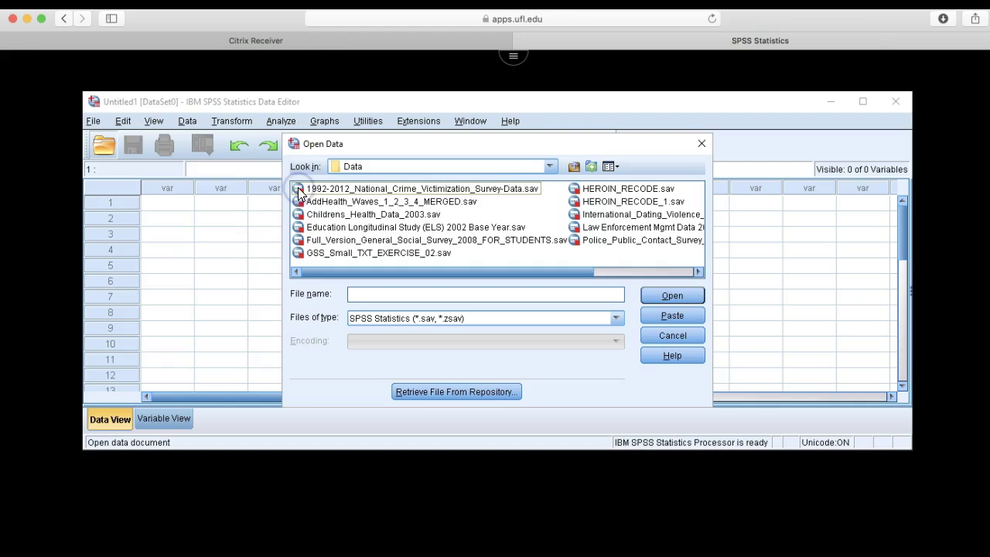
# - Look through the available datasets and open AddHealth_Waves_1_2_3_4_MERGED.sav
pyautogui.click(404, 203)
pyautogui.click(410, 227)
pyautogui.click(441, 240)
pyautogui.click(623, 215)
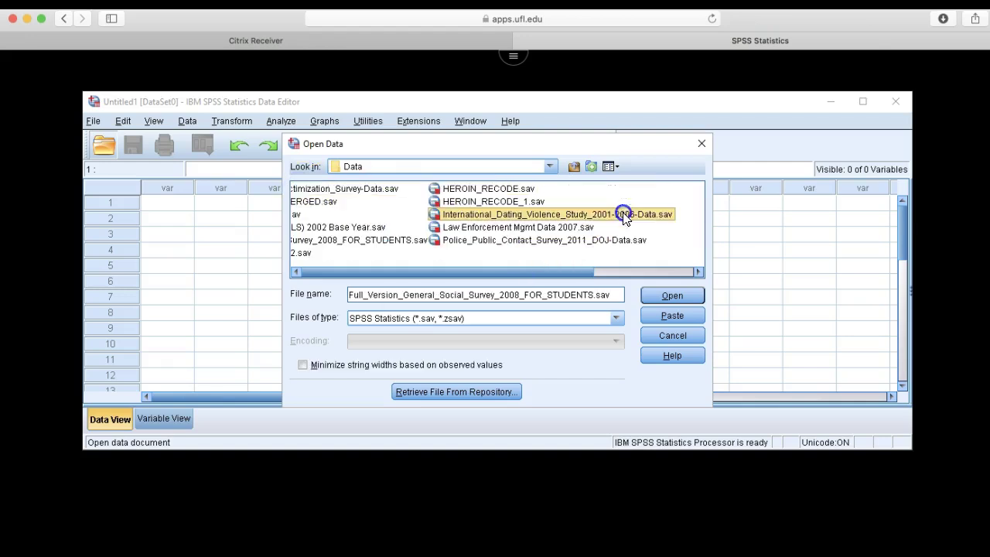
pyautogui.click(519, 241)
pyautogui.click(398, 240)
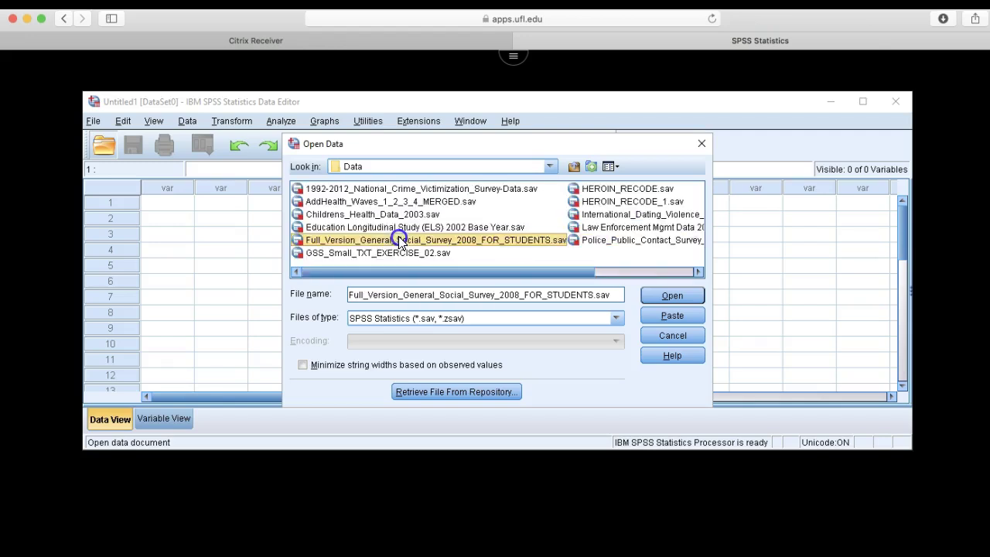
pyautogui.click(422, 201)
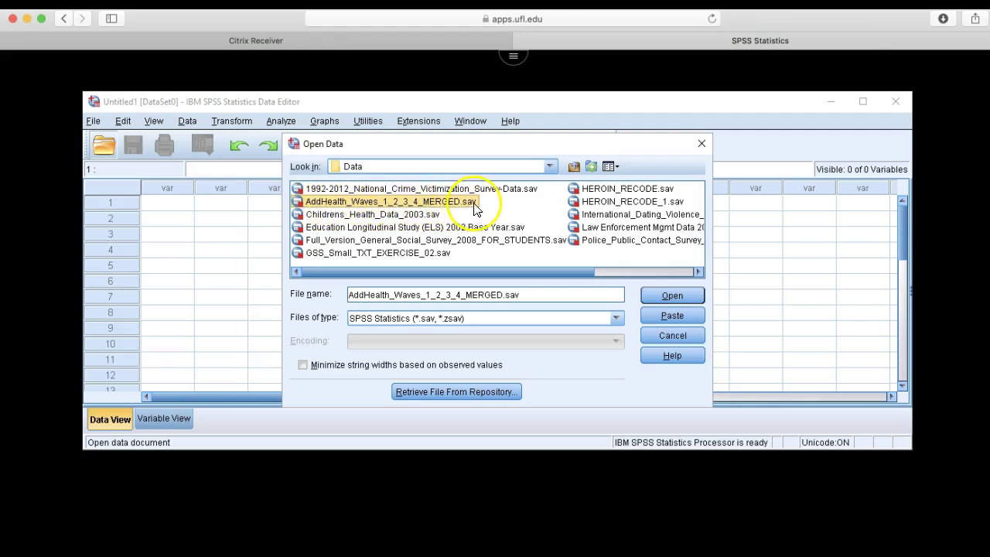
pyautogui.click(683, 299)
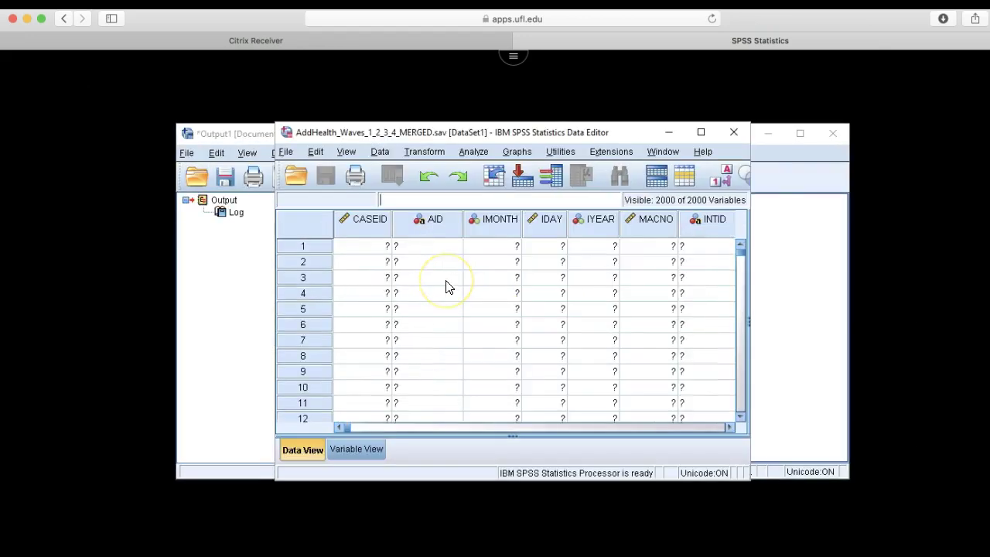
# - Enlarge the AddHealth data editor window in all four directions to fill most of the screen
pyautogui.moveTo(273, 223); pyautogui.dragTo(60, 185)
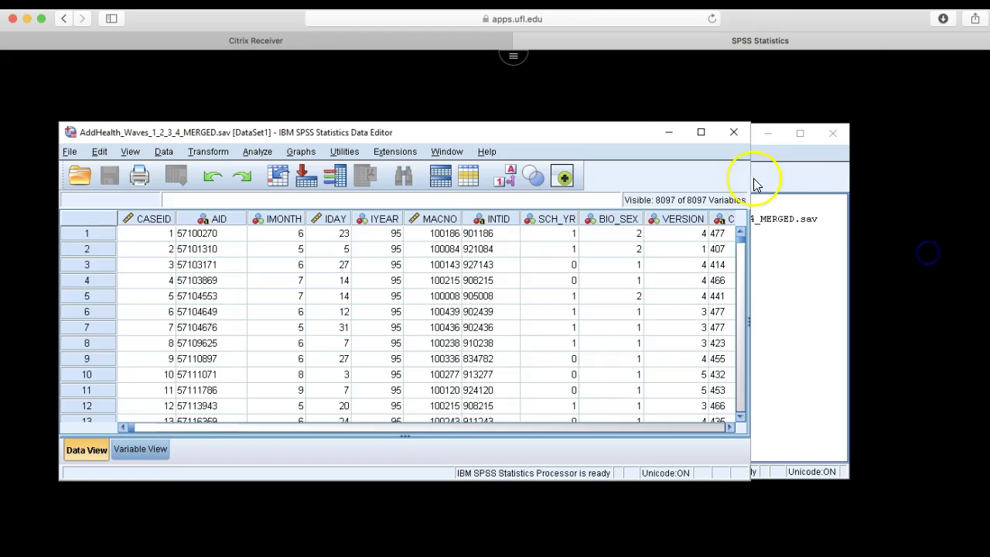
pyautogui.moveTo(753, 179); pyautogui.dragTo(936, 186)
pyautogui.moveTo(495, 124); pyautogui.dragTo(499, 58)
pyautogui.moveTo(485, 481); pyautogui.dragTo(471, 534)
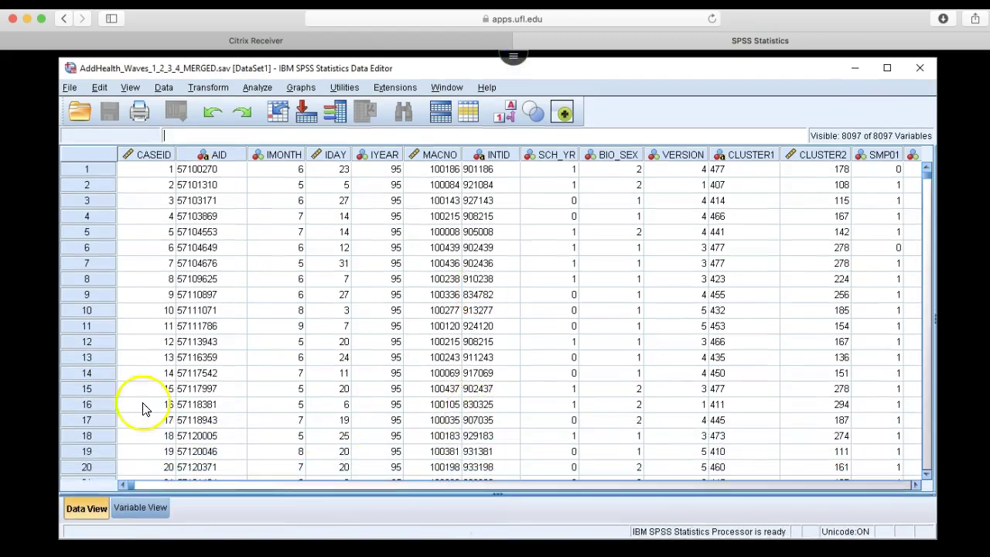
# - Show the dataset's variable definitions and widen the Label column to browse the full variable labels
pyautogui.click(156, 512)
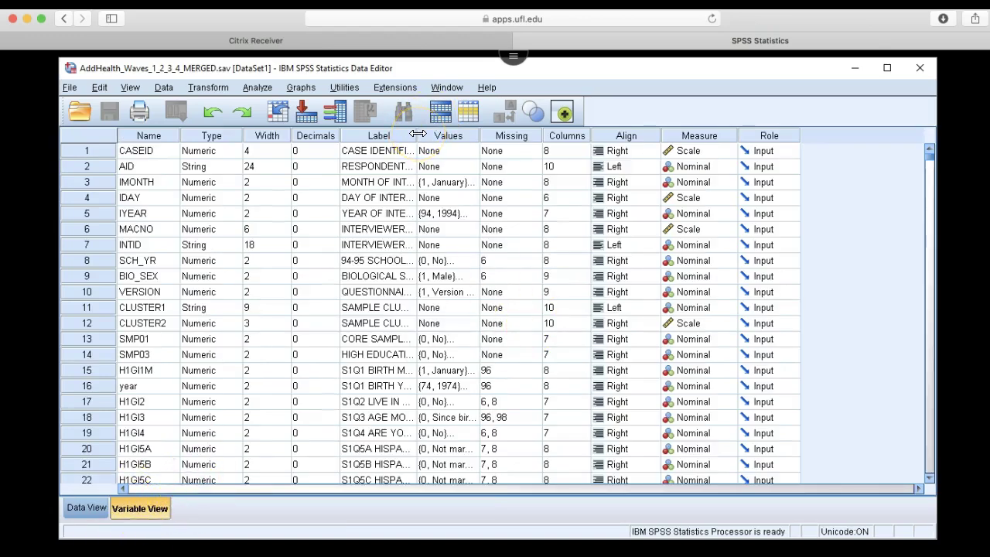
pyautogui.moveTo(425, 133); pyautogui.dragTo(607, 141)
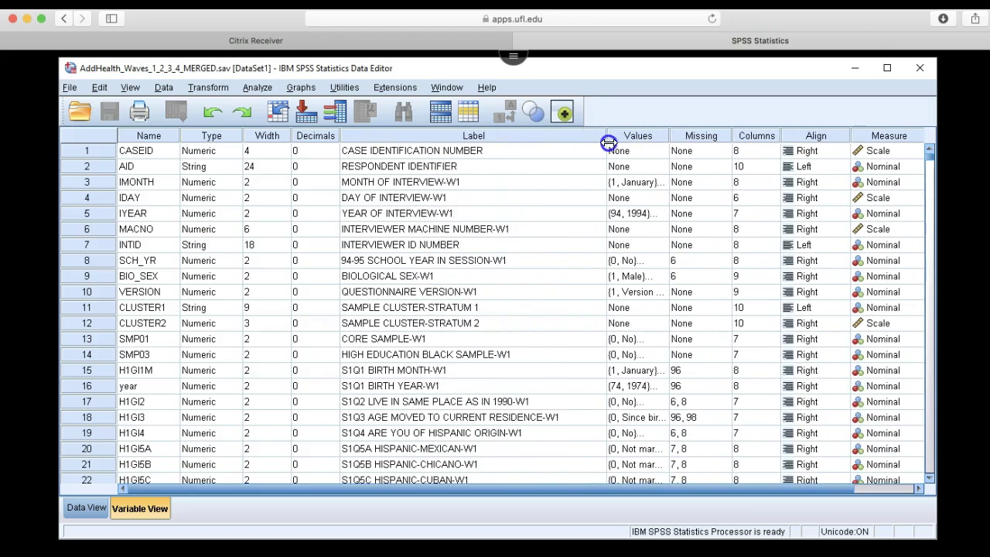
pyautogui.click(429, 260)
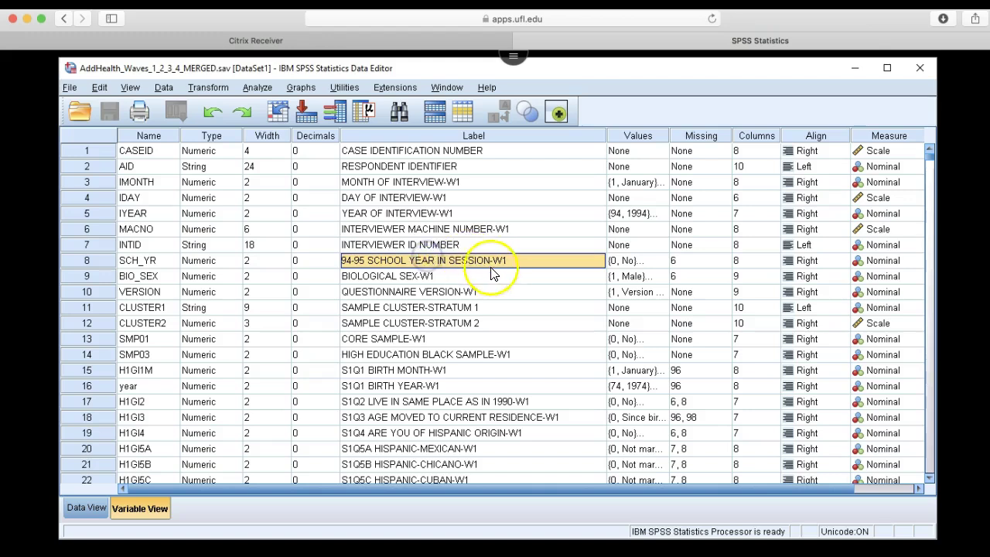
pyautogui.scroll(-2, 488, 271)
pyautogui.scroll(-8, 489, 272)
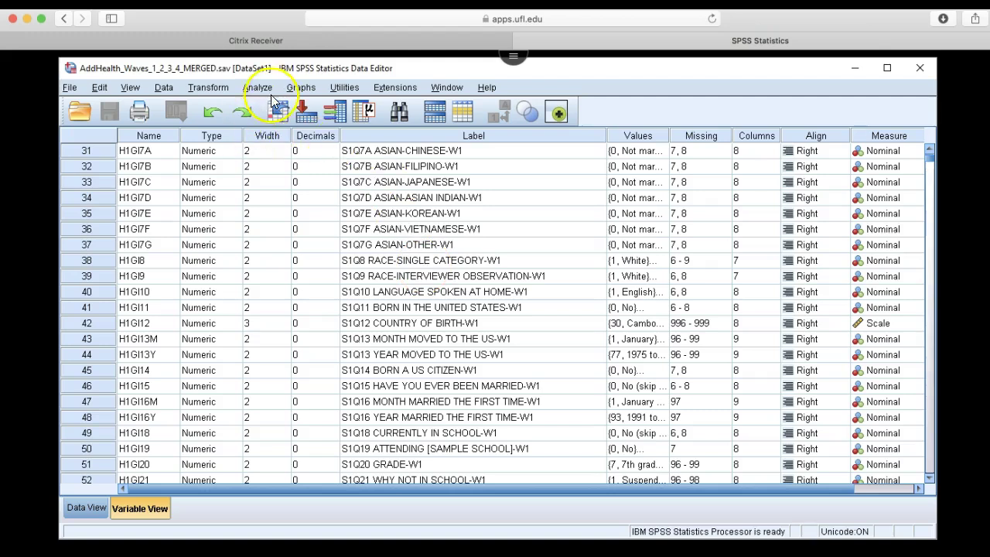
pyautogui.scroll(10, 283, 216)
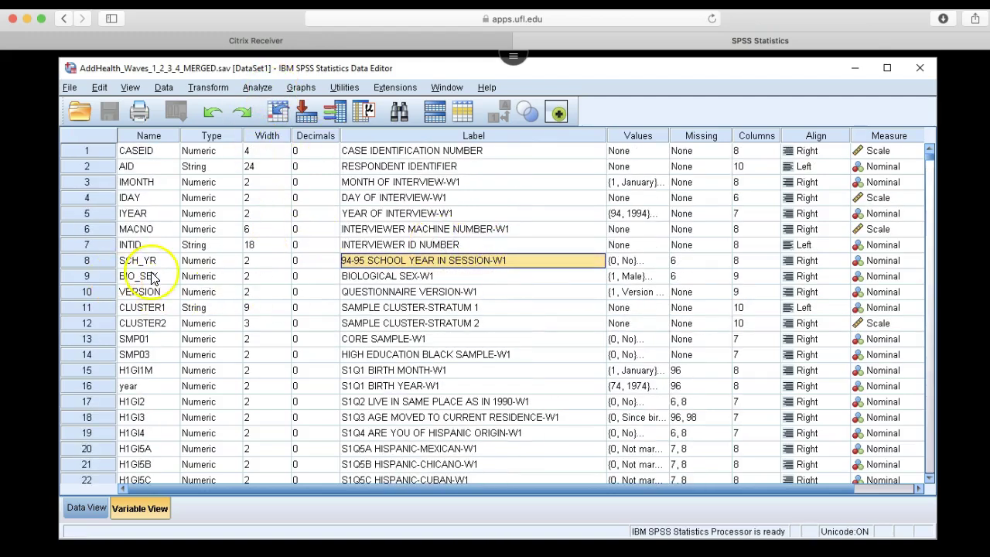
# - Run a Frequencies analysis with a frequency table for the BIOLOGICAL SEX-W1 variable
pyautogui.click(258, 87)
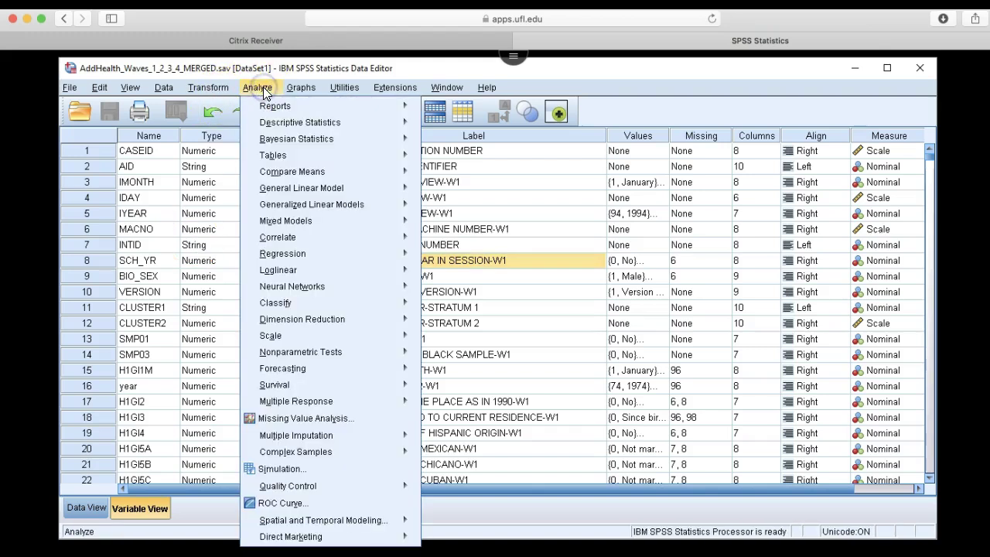
pyautogui.moveTo(317, 124)
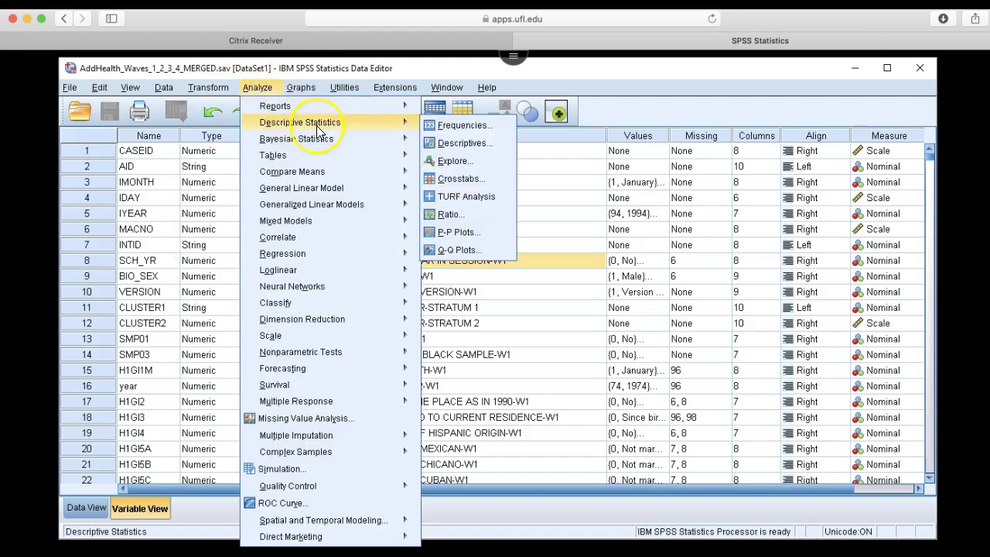
pyautogui.click(464, 125)
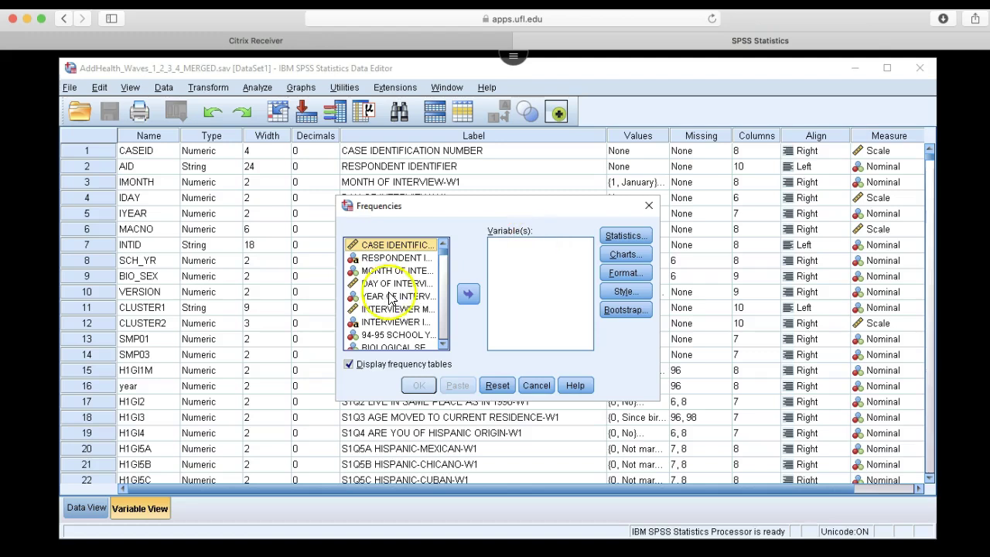
pyautogui.click(410, 347)
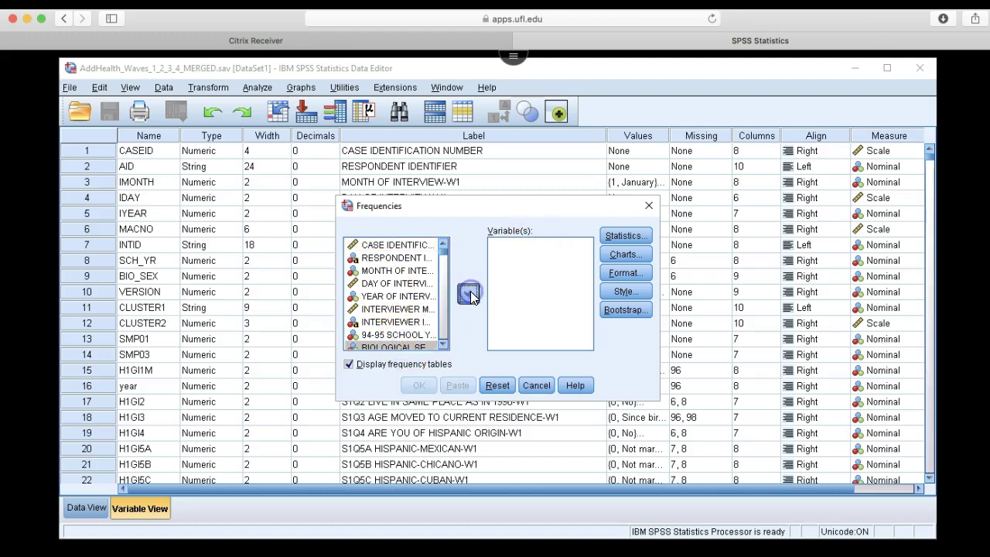
pyautogui.click(469, 294)
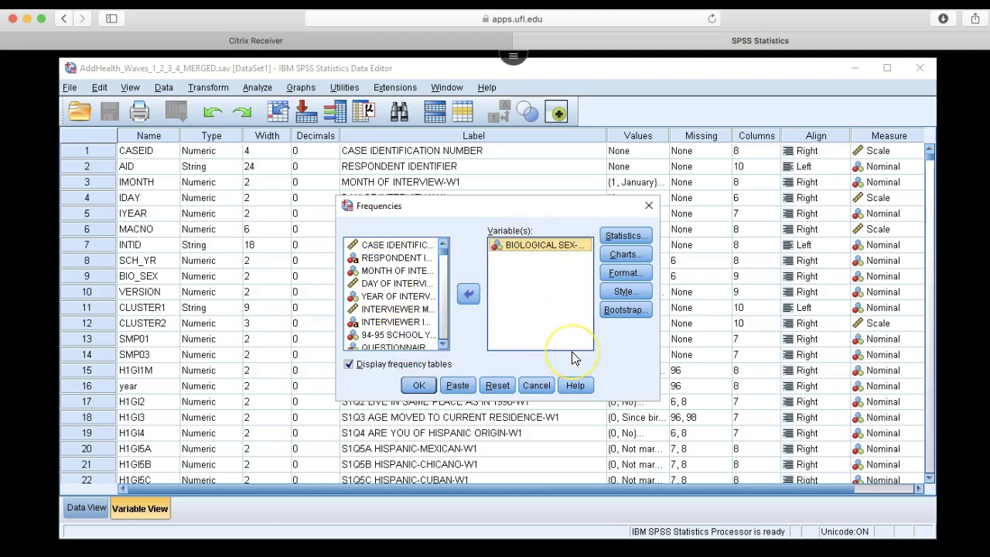
pyautogui.click(418, 385)
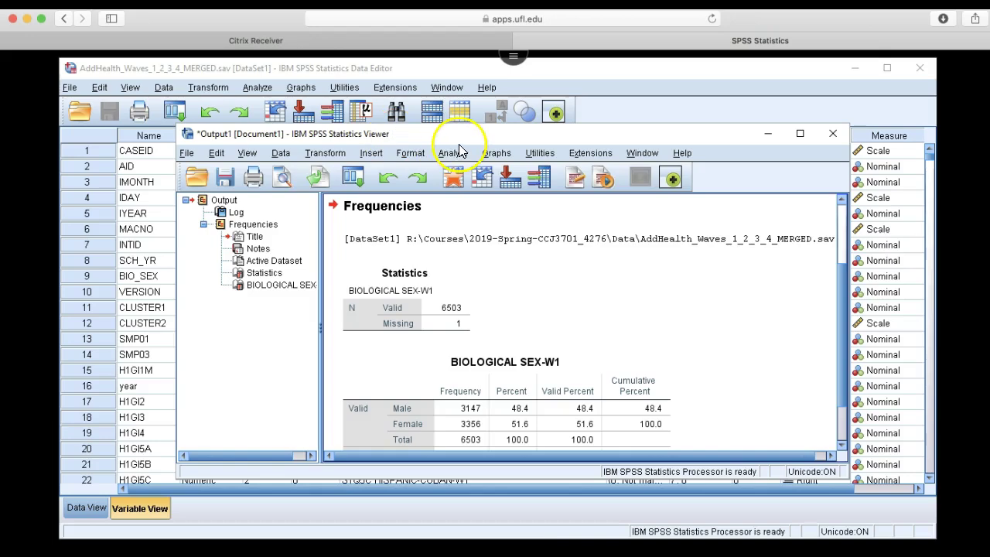
# - Move the data editor window down so the title bar of the output viewer behind it stays reachable
pyautogui.click(387, 71)
pyautogui.moveTo(346, 68); pyautogui.dragTo(539, 246)
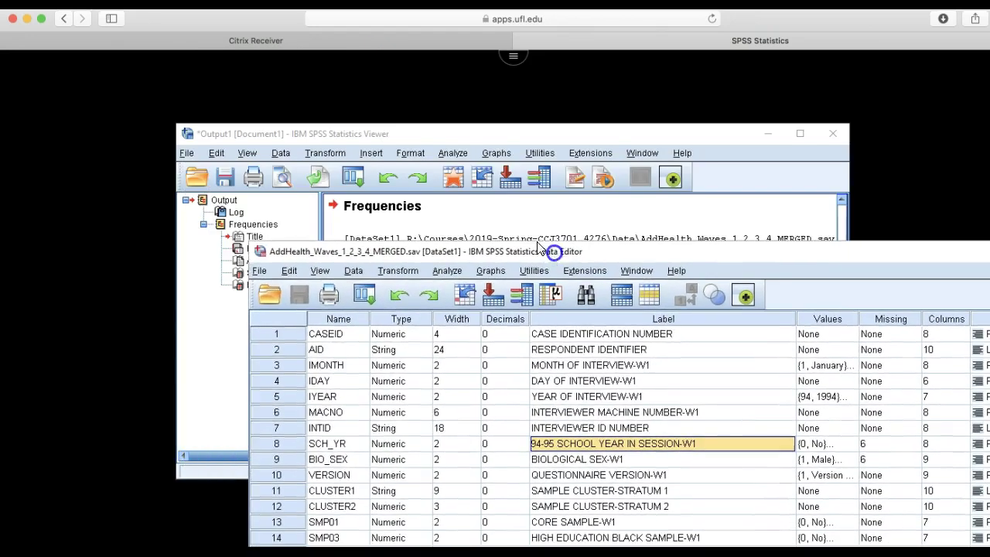
pyautogui.click(495, 133)
pyautogui.click(884, 258)
pyautogui.moveTo(554, 150); pyautogui.dragTo(701, 167)
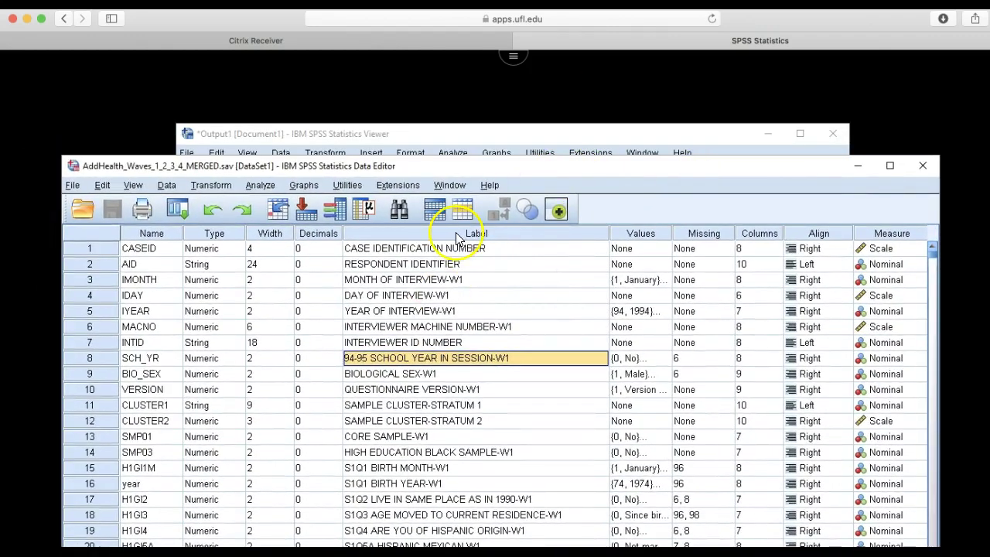
# - Bring the output viewer forward and review the BIOLOGICAL SEX-W1 frequency table, the command log and the Statistics table
pyautogui.click(473, 136)
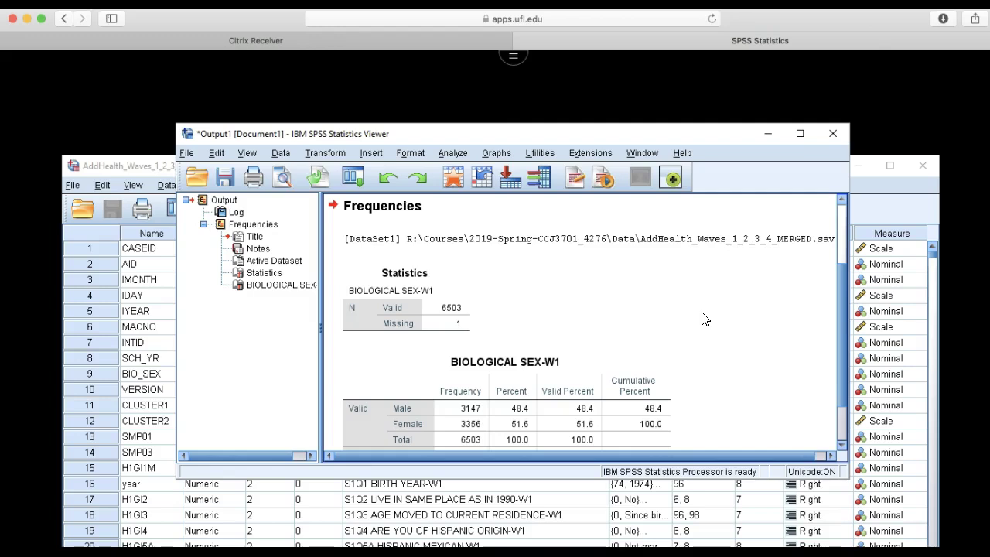
pyautogui.scroll(-3, 696, 310)
pyautogui.click(619, 310)
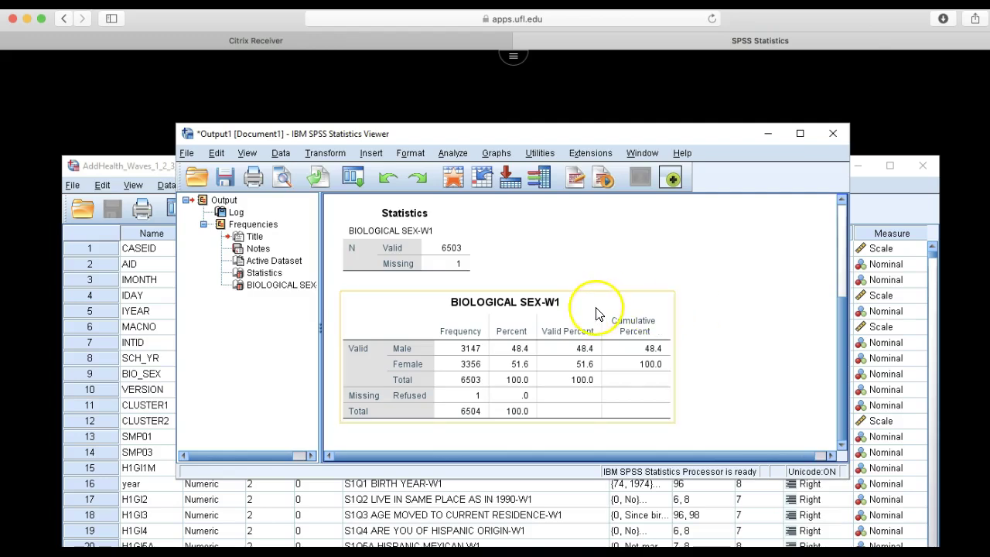
pyautogui.scroll(5, 596, 310)
pyautogui.click(541, 311)
pyautogui.click(456, 265)
pyautogui.click(401, 394)
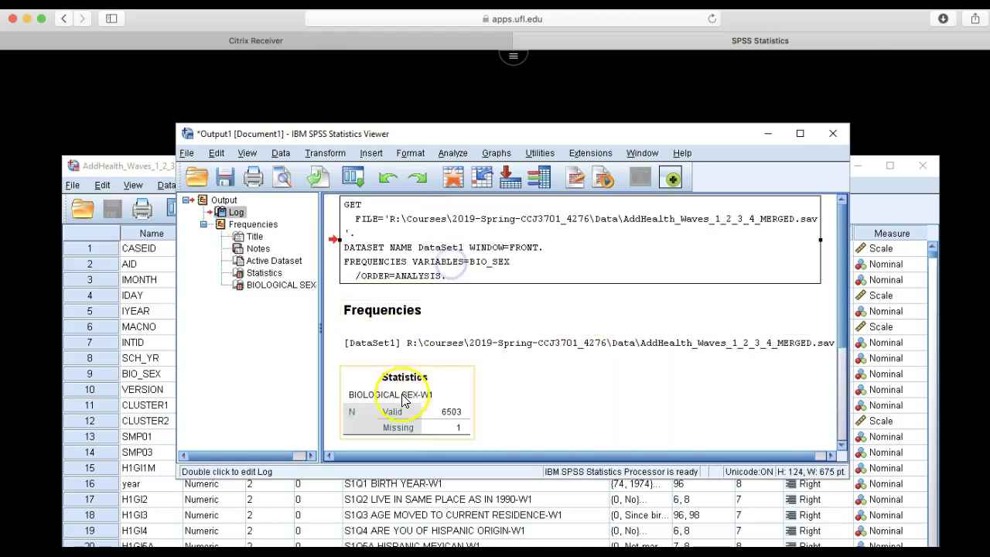
# - Examine the Statistics table and the percent columns of the BIOLOGICAL SEX-W1 frequency table, and select the frequency table
pyautogui.scroll(-3, 624, 329)
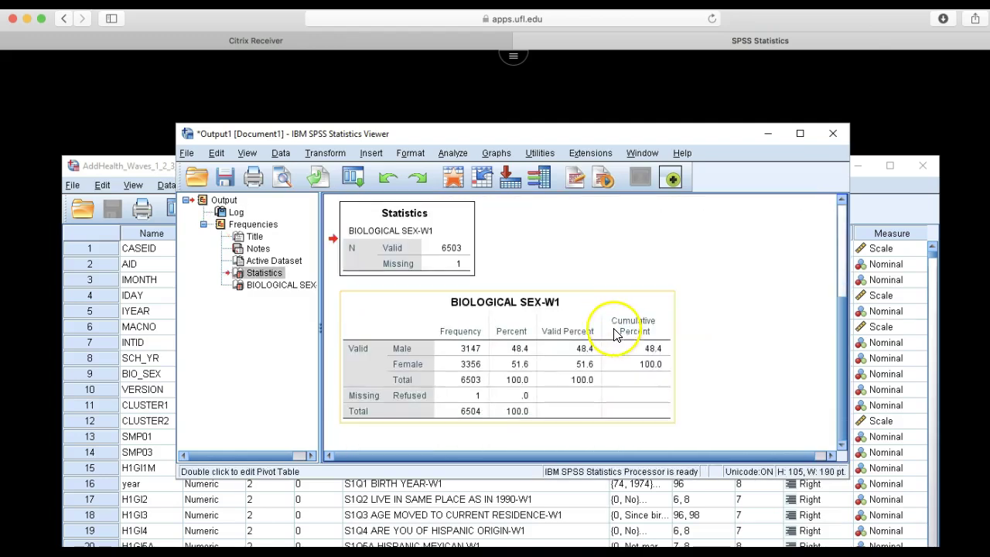
pyautogui.click(584, 369)
pyautogui.click(714, 354)
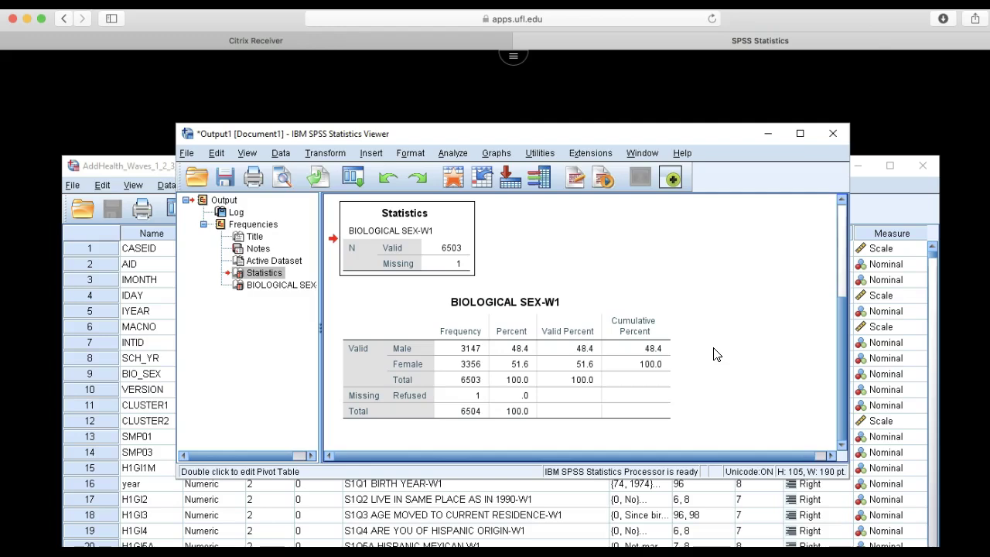
pyautogui.click(632, 329)
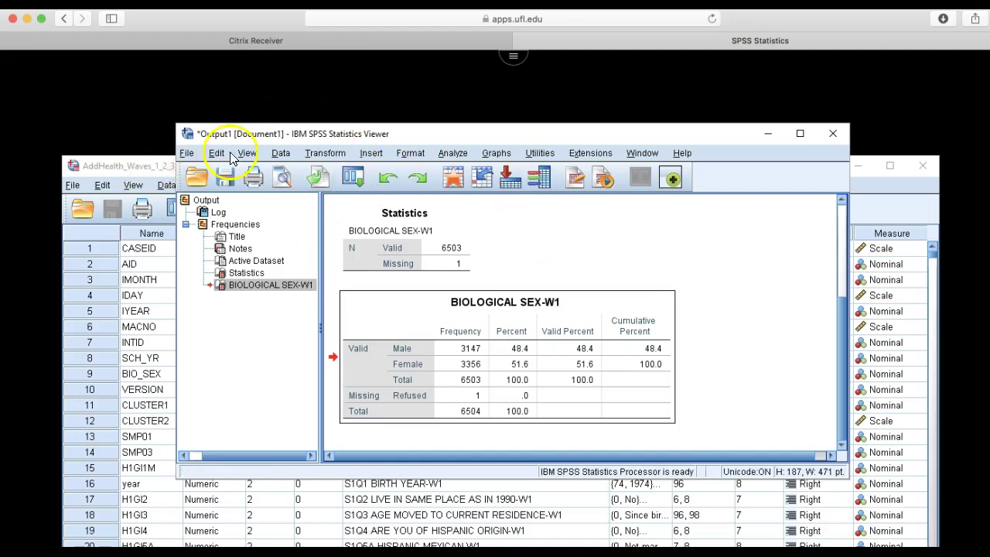
# - Start saving the output under a new file and set the save location to the StudentFileStorage (M:) drive
pyautogui.click(188, 153)
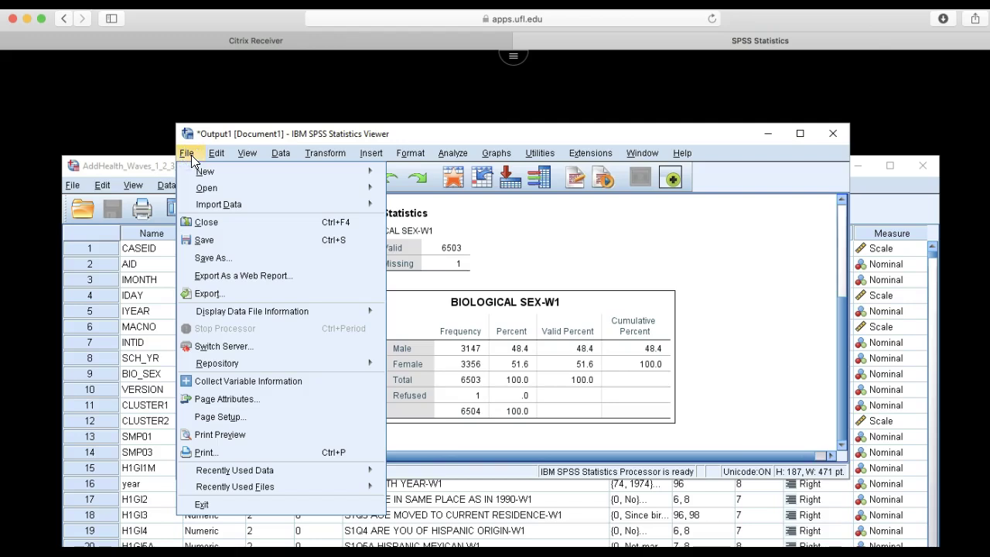
pyautogui.click(258, 257)
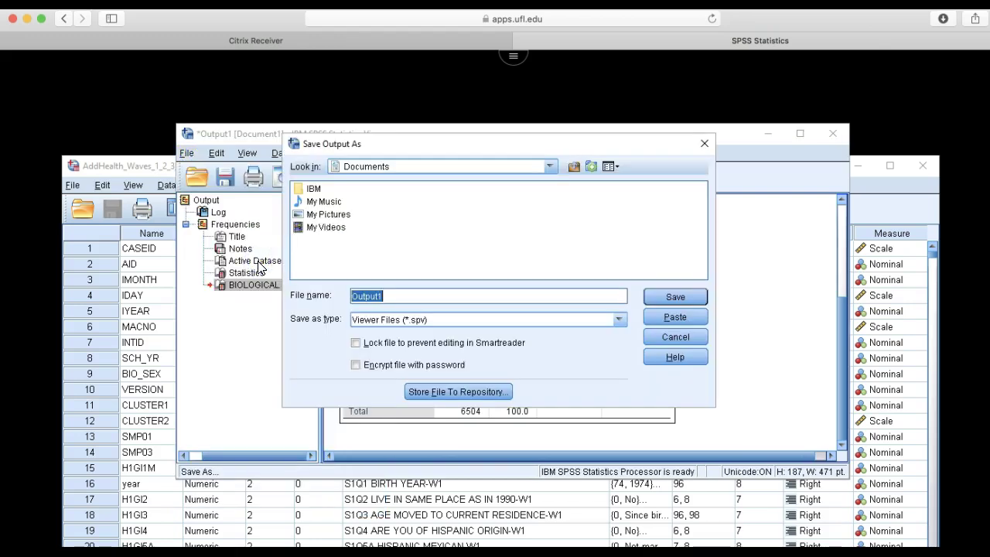
pyautogui.click(549, 169)
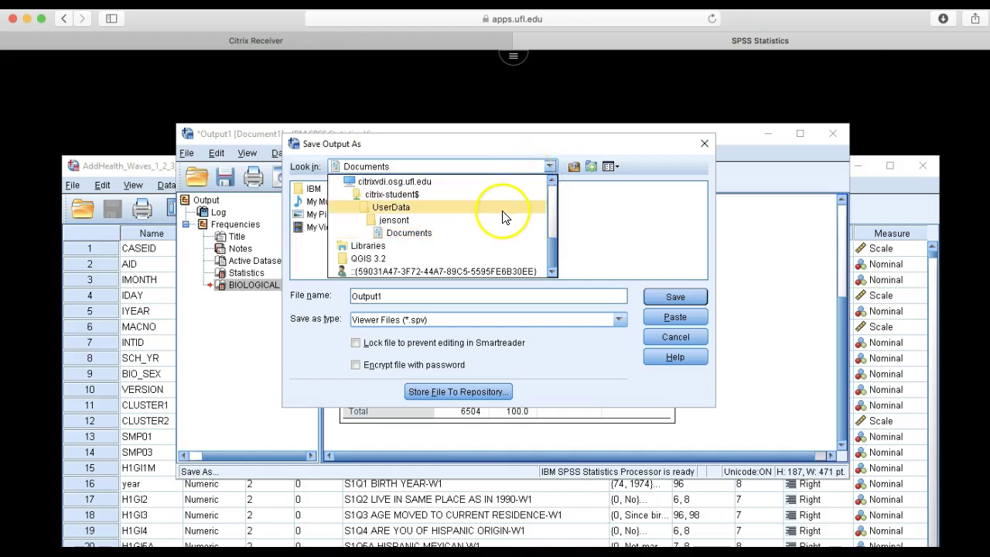
pyautogui.moveTo(555, 243); pyautogui.dragTo(557, 226)
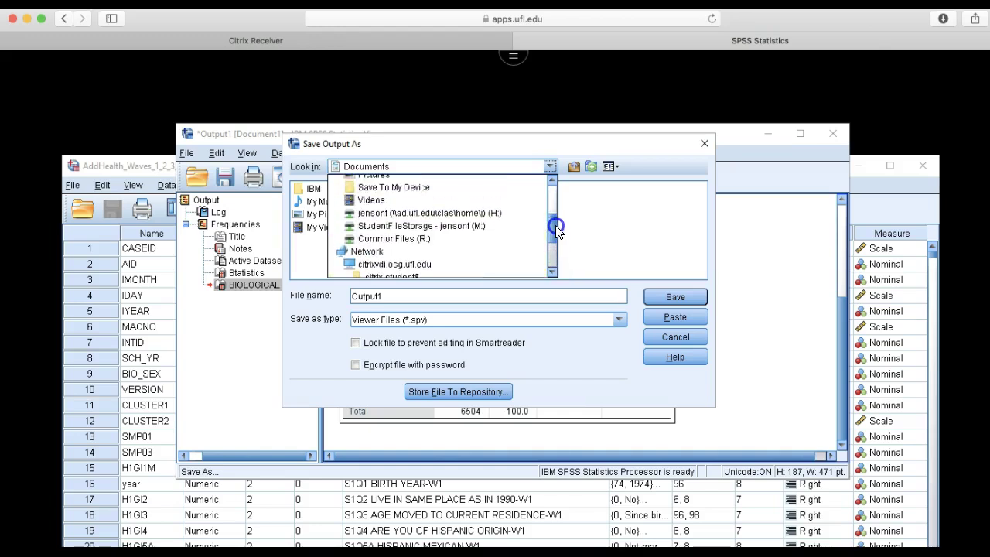
pyautogui.click(460, 229)
pyautogui.click(419, 232)
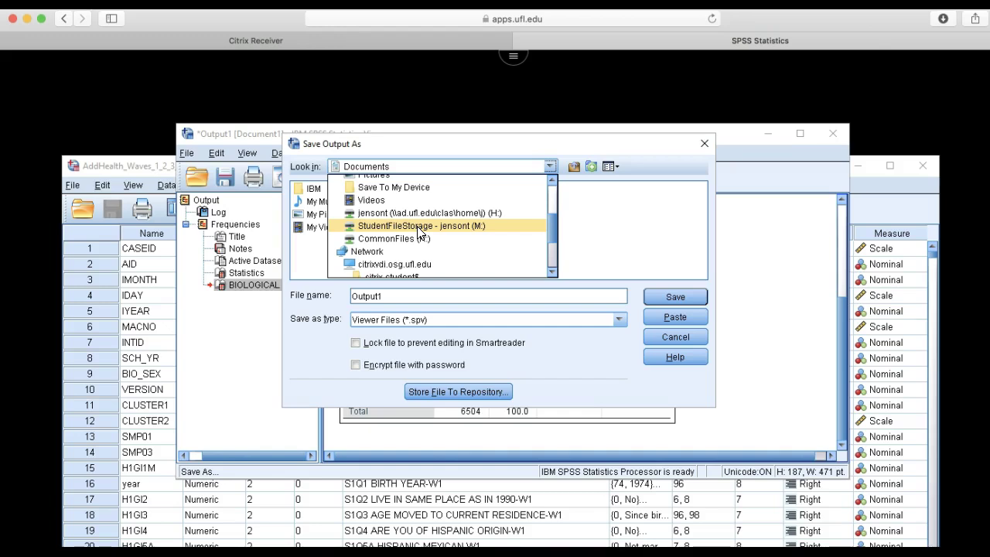
pyautogui.click(417, 225)
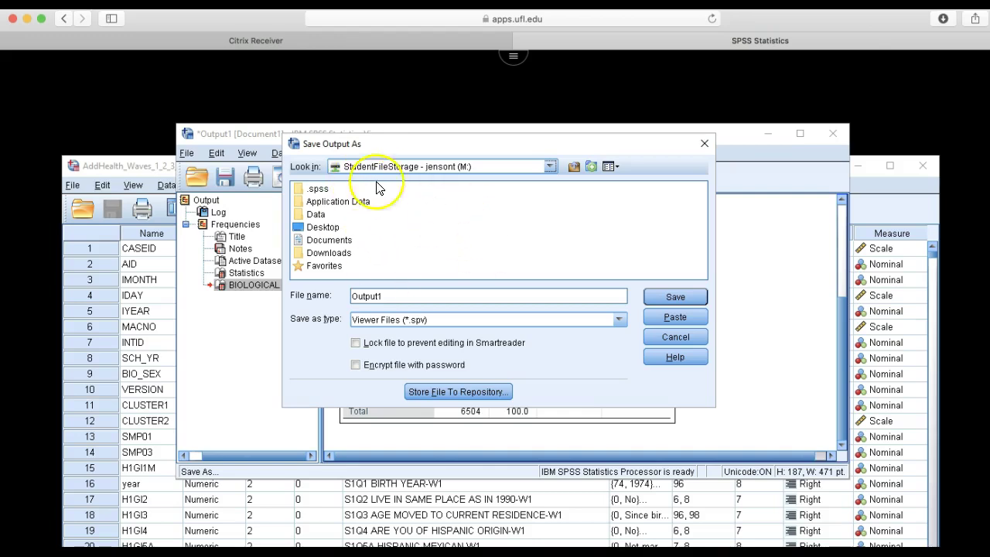
# - Look over the M: drive's folders and the other drives as save locations, and leave the save dialog without saving
pyautogui.click(334, 202)
pyautogui.click(332, 214)
pyautogui.click(323, 227)
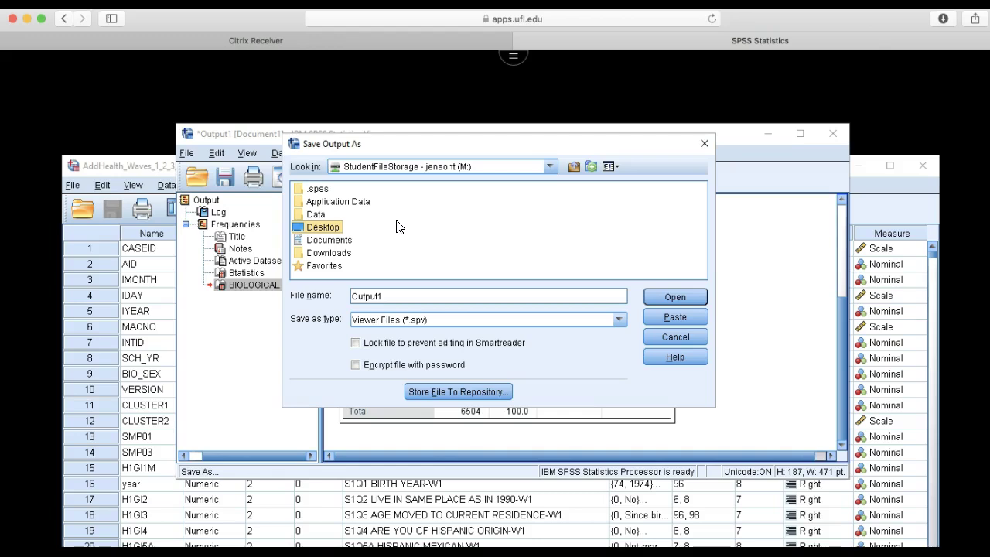
pyautogui.click(501, 167)
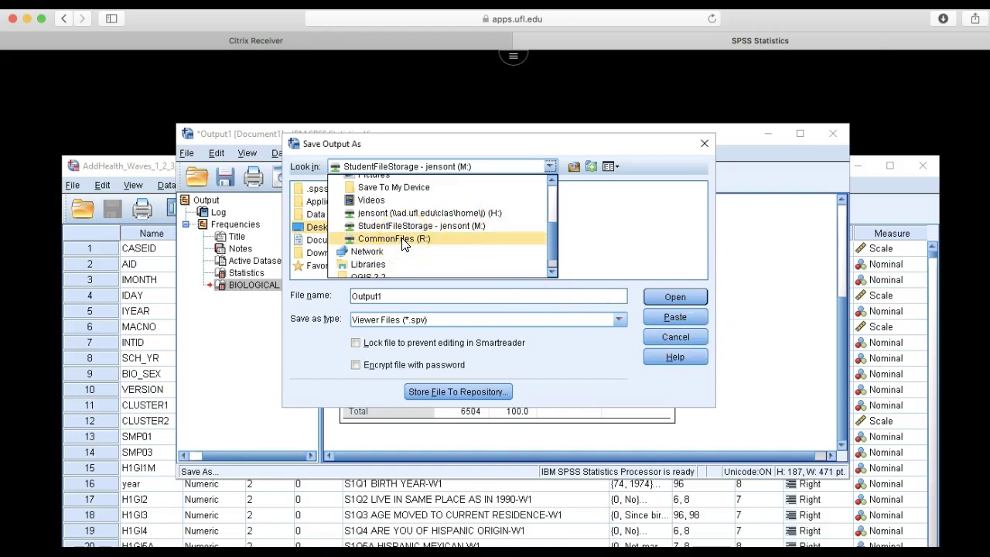
pyautogui.click(450, 232)
pyautogui.click(680, 342)
pyautogui.click(179, 126)
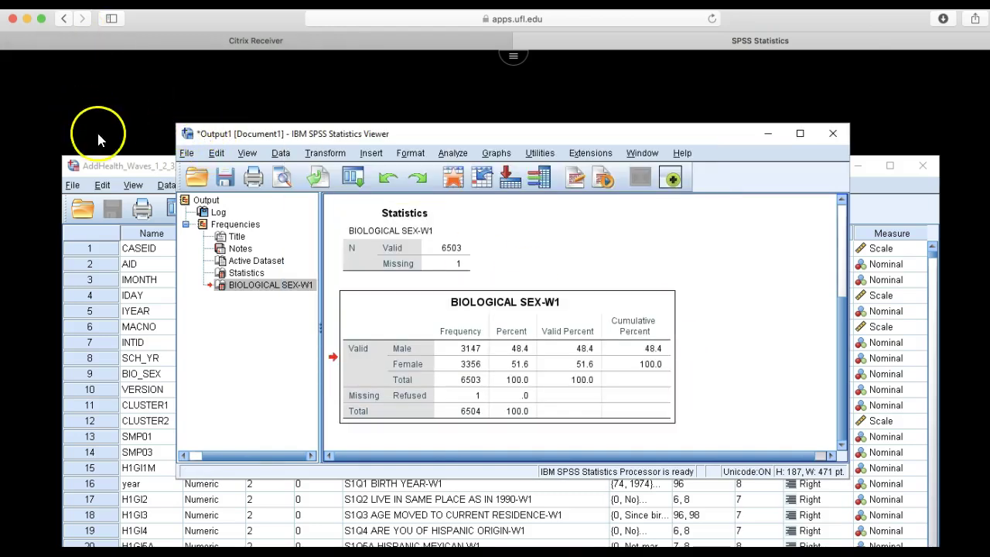
# - Bring the AddHealth data editor forward, start opening another dataset and browse to the Courses folder on CommonFiles (R:)
pyautogui.click(108, 164)
pyautogui.click(89, 212)
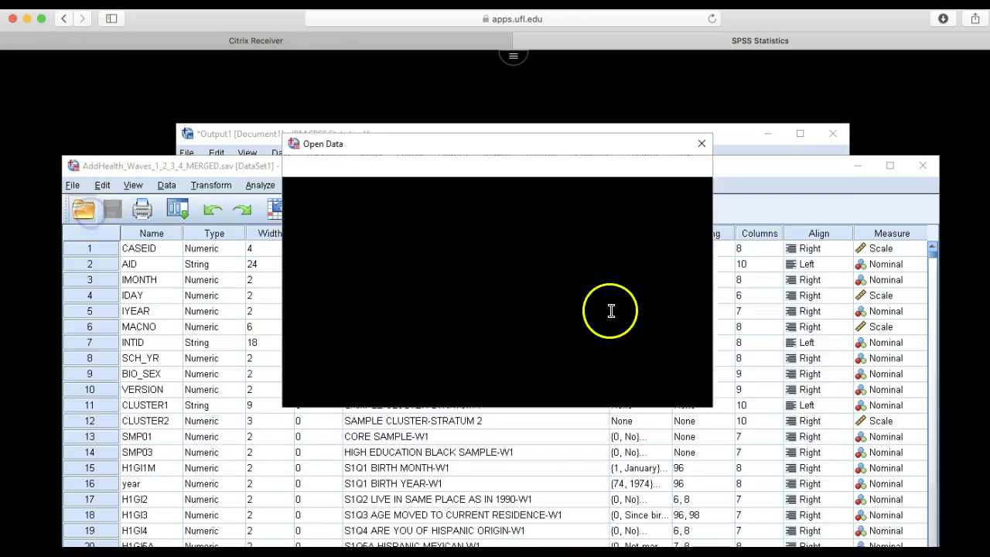
pyautogui.click(550, 166)
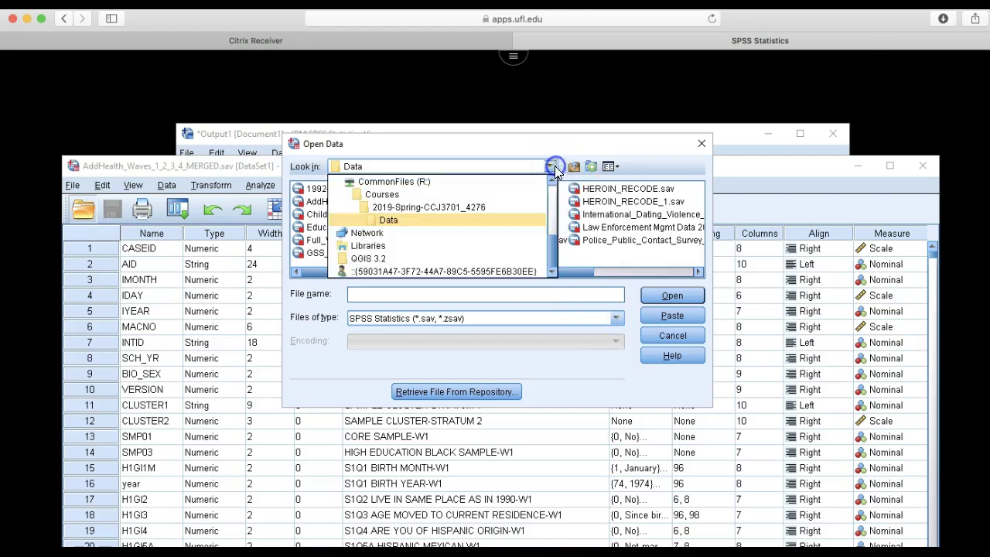
pyautogui.scroll(1, 480, 217)
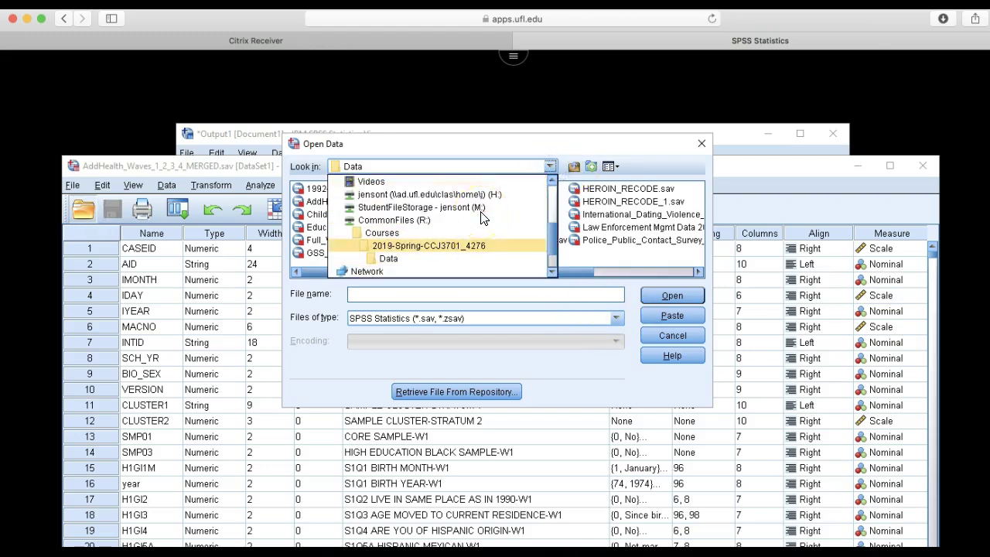
pyautogui.click(466, 226)
pyautogui.click(466, 226)
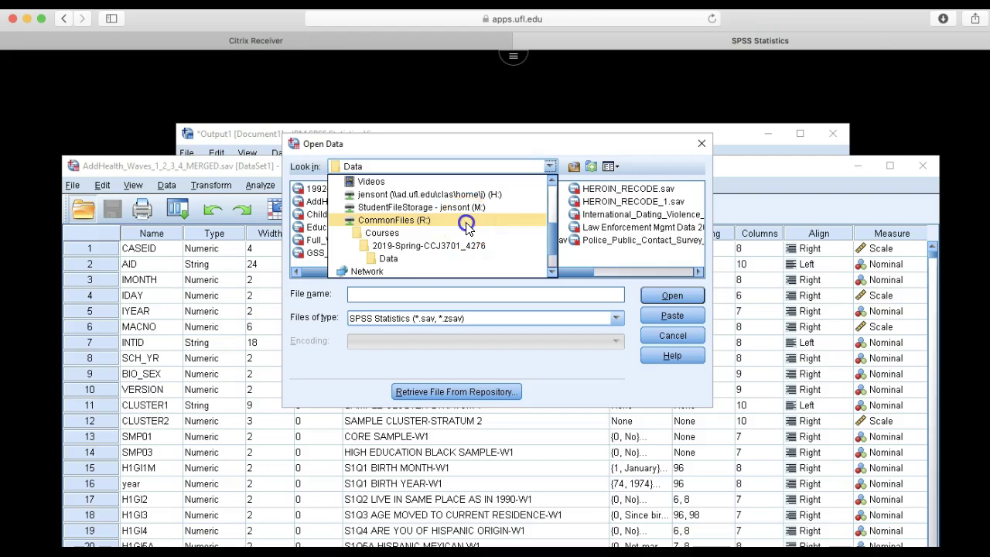
pyautogui.click(321, 228)
pyautogui.doubleClick(321, 229)
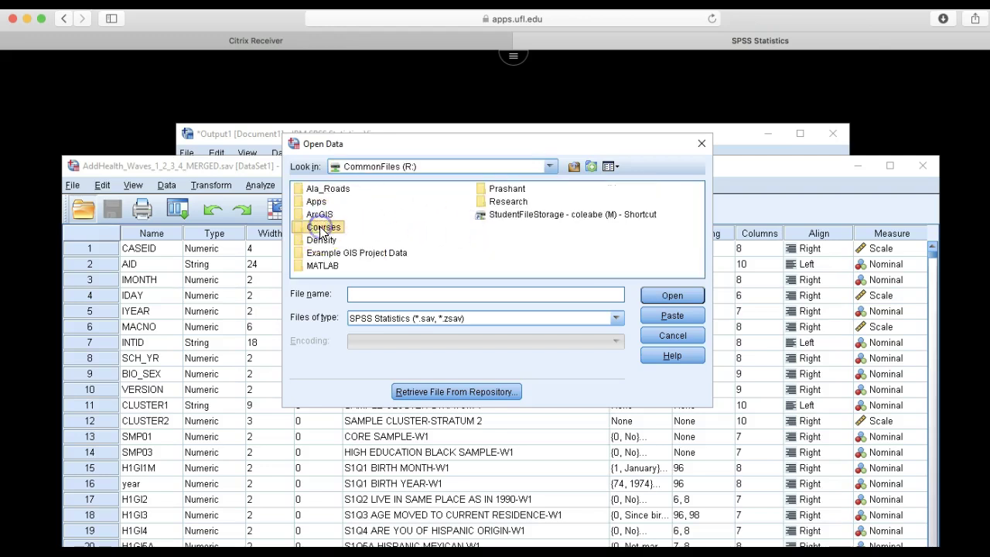
# - Open Law Enforcement Mgmt Data 2007.sav from the Data folder of 2019-Spring-CCJ3701_4276 and browse its variable definitions
pyautogui.click(323, 194)
pyautogui.doubleClick(324, 193)
pyautogui.click(319, 190)
pyautogui.doubleClick(318, 191)
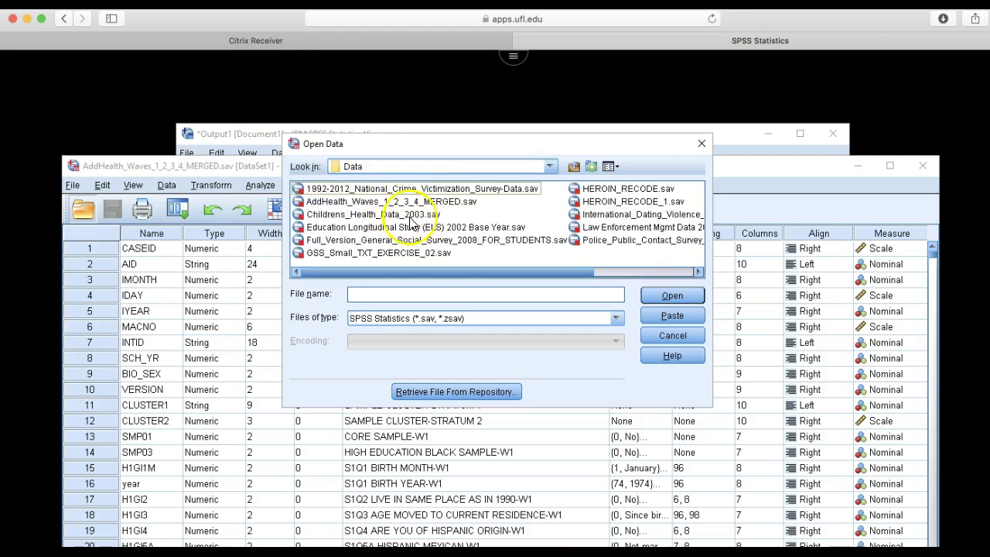
pyautogui.click(633, 229)
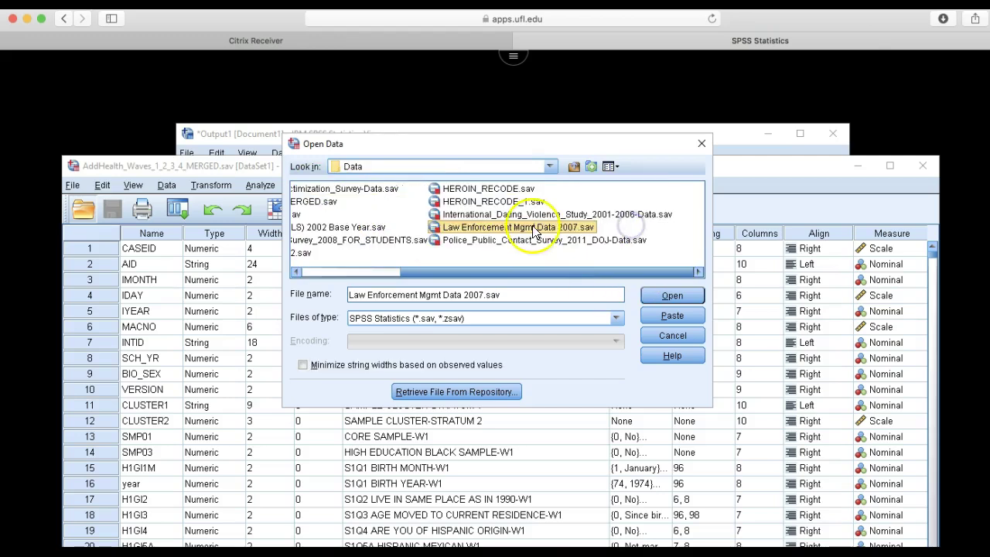
pyautogui.doubleClick(529, 226)
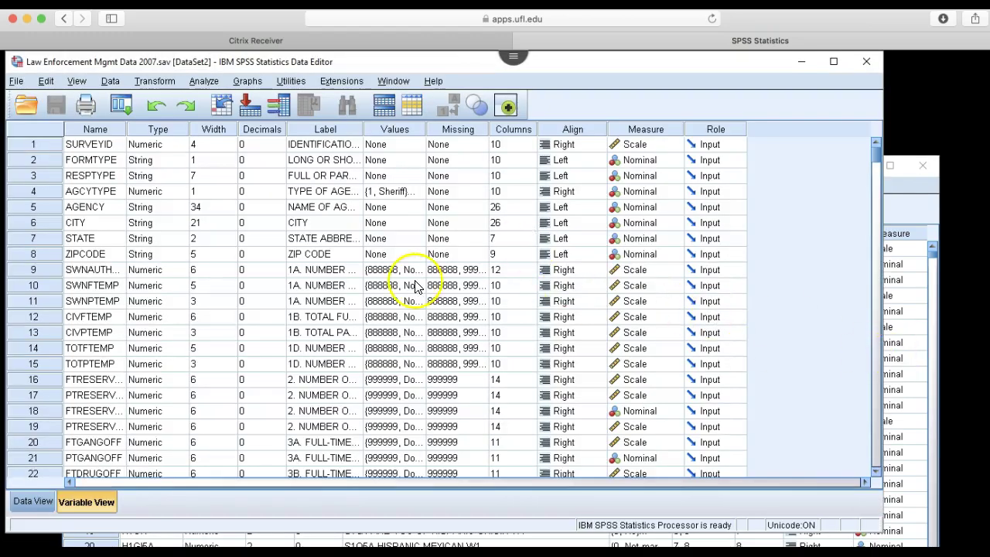
pyautogui.scroll(-5, 341, 274)
pyautogui.scroll(-4, 341, 274)
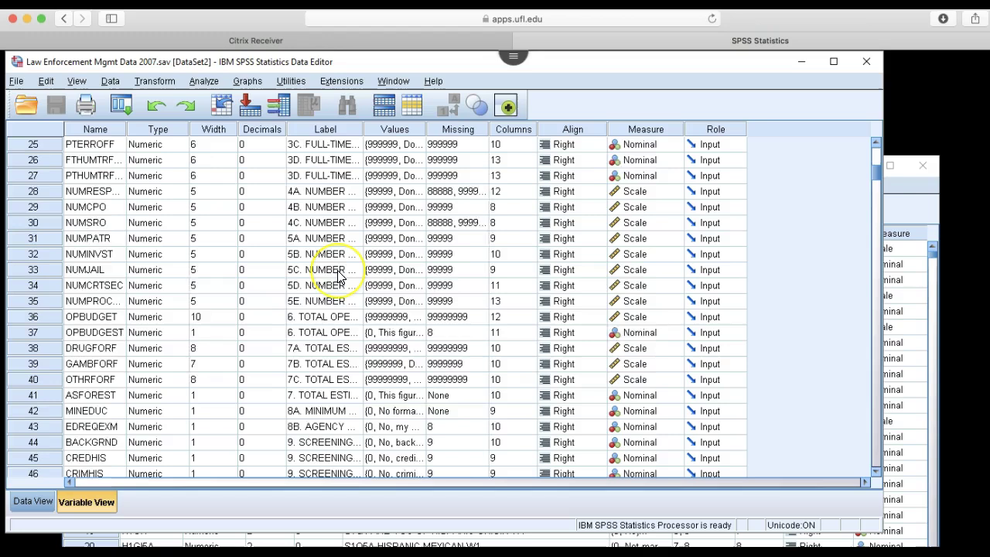